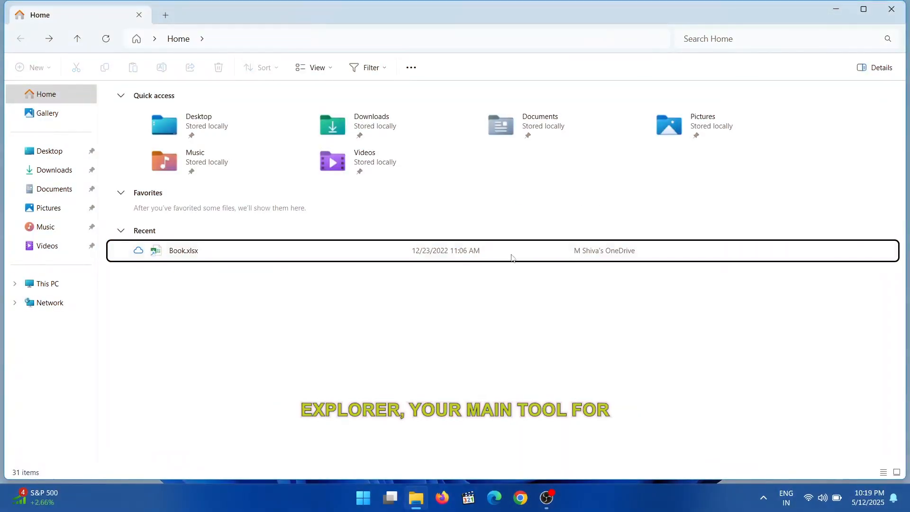
Close the current File Explorer window and open a new one at Home.
{"action": "left_click", "coordinate": [892, 9]}
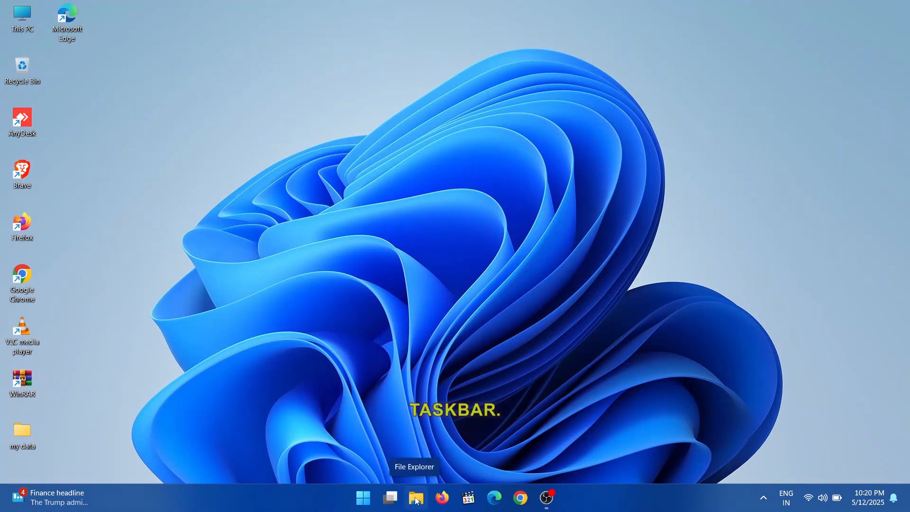
{"action": "left_click", "coordinate": [417, 499]}
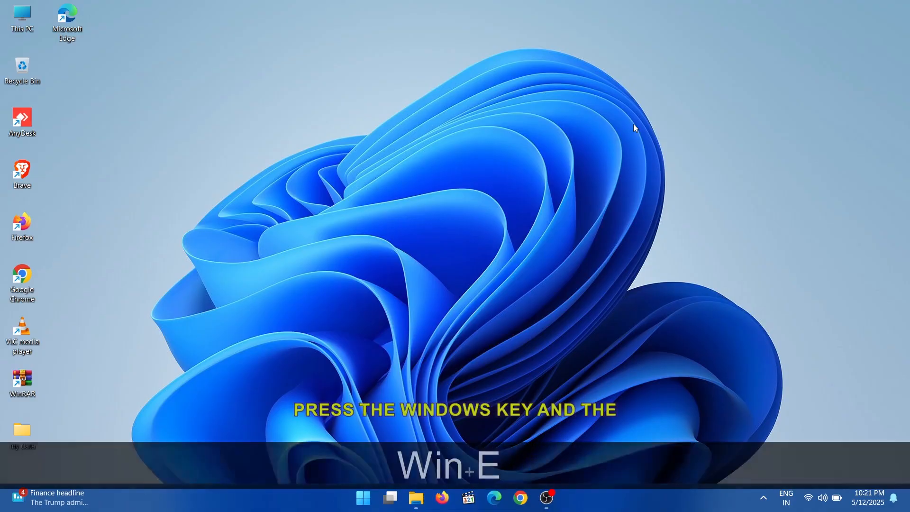
{"action": "key", "text": "super+e"}
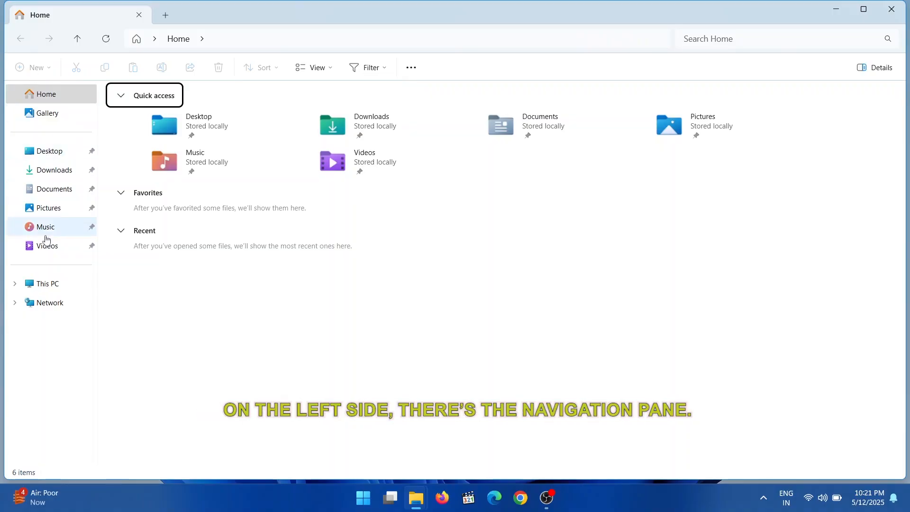
Expand This PC in the navigation pane and view the Documents, Downloads, Desktop, Pictures, Music and Videos folders.
{"action": "left_click", "coordinate": [14, 284]}
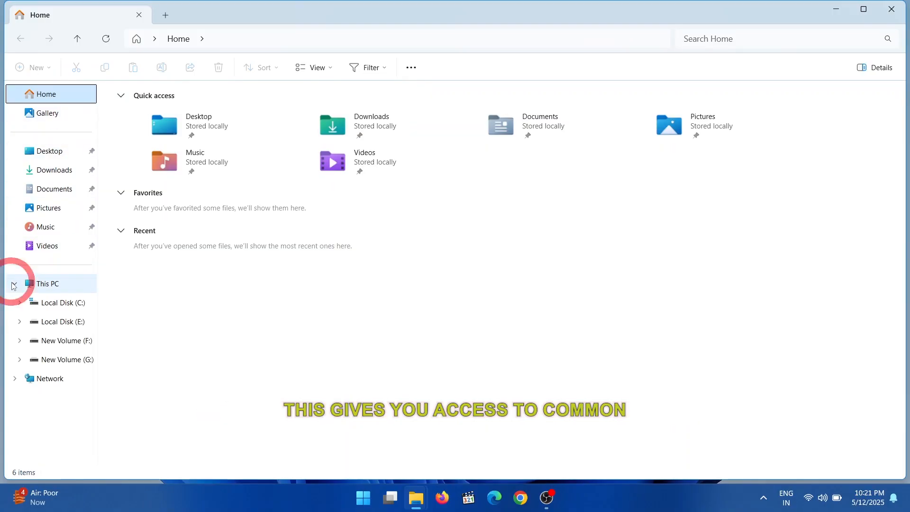
{"action": "left_click", "coordinate": [50, 189]}
{"action": "left_click", "coordinate": [49, 172]}
{"action": "left_click", "coordinate": [49, 150]}
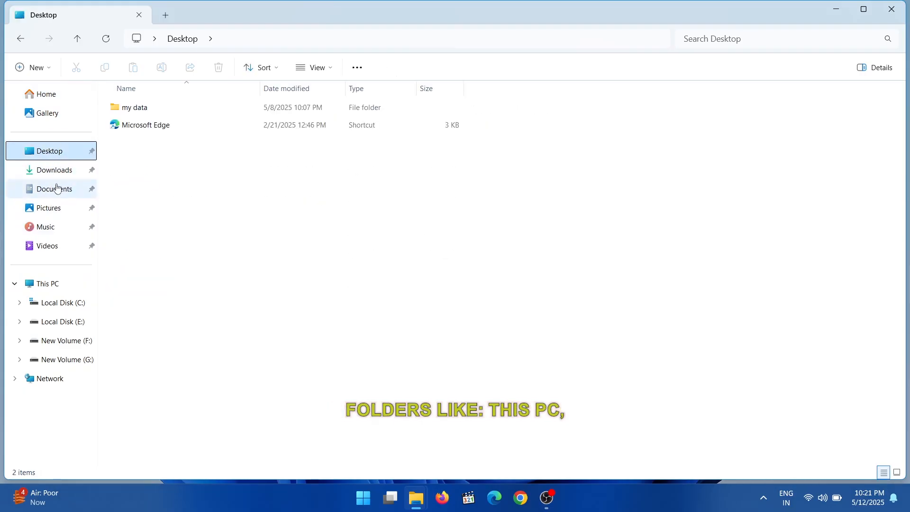
{"action": "left_click", "coordinate": [48, 206]}
{"action": "left_click", "coordinate": [47, 226]}
{"action": "left_click", "coordinate": [47, 246]}
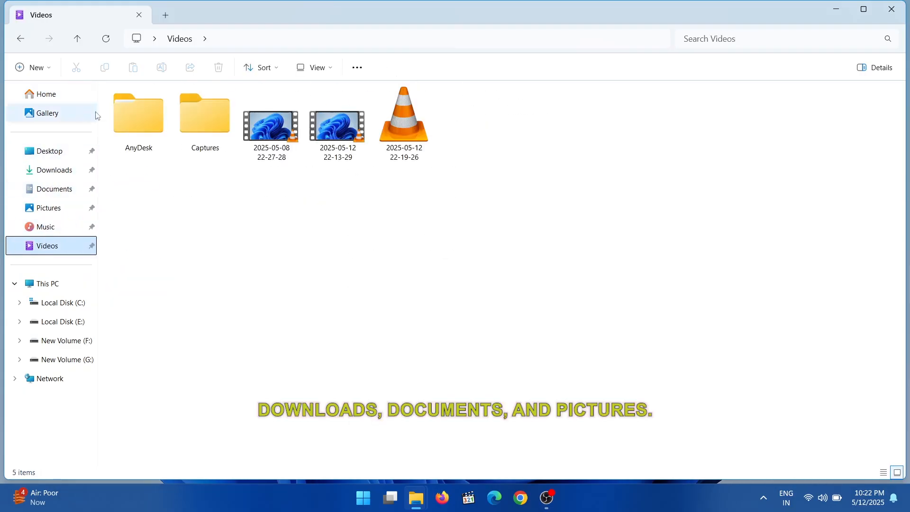
Go through the pinned folders again in order, from Desktop, Downloads and Documents to Pictures, Music and Videos.
{"action": "left_click", "coordinate": [50, 152]}
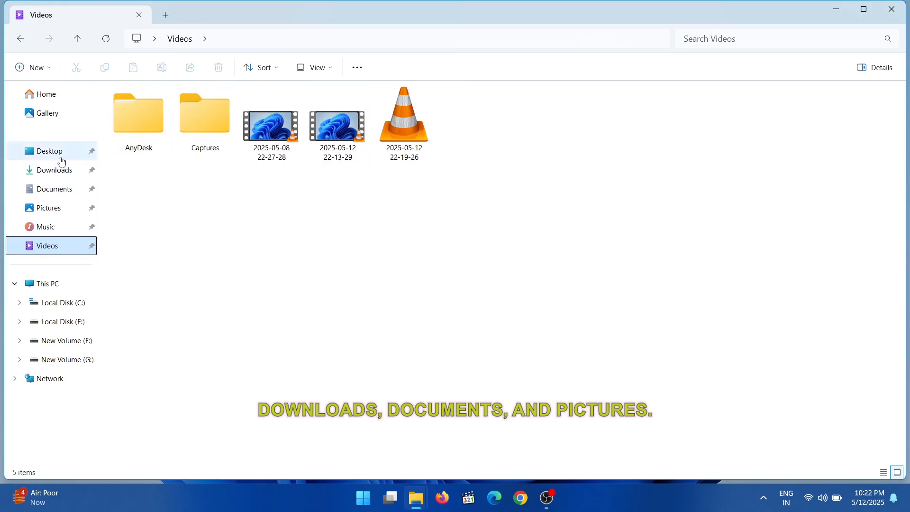
{"action": "left_click", "coordinate": [51, 171]}
{"action": "left_click", "coordinate": [56, 189]}
{"action": "left_click", "coordinate": [48, 207]}
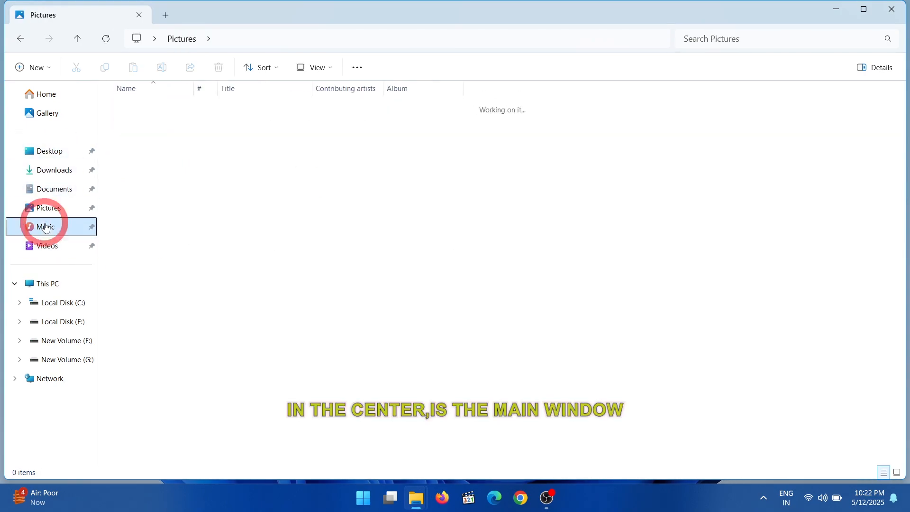
{"action": "left_click", "coordinate": [47, 227]}
{"action": "left_click", "coordinate": [48, 246]}
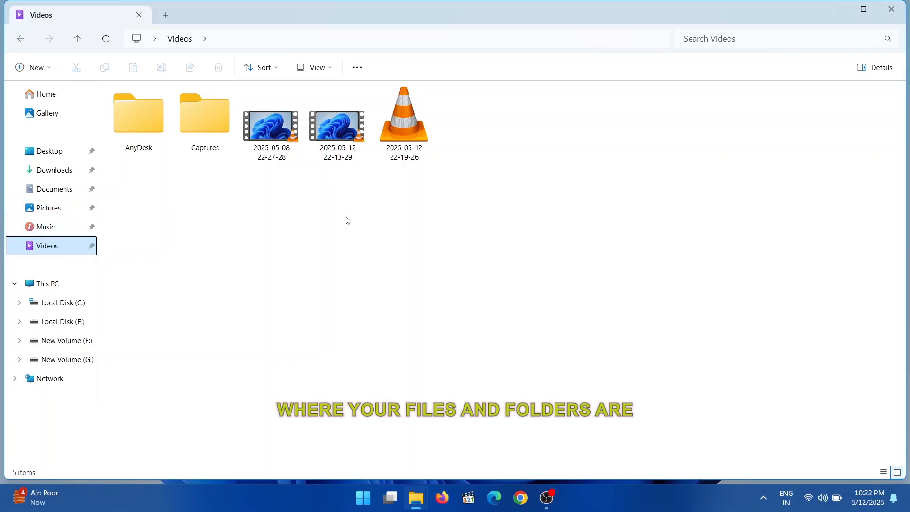
Examine the additional options for Videos, then the new-item, additional and view options for the Documents folder.
{"action": "left_click", "coordinate": [357, 68]}
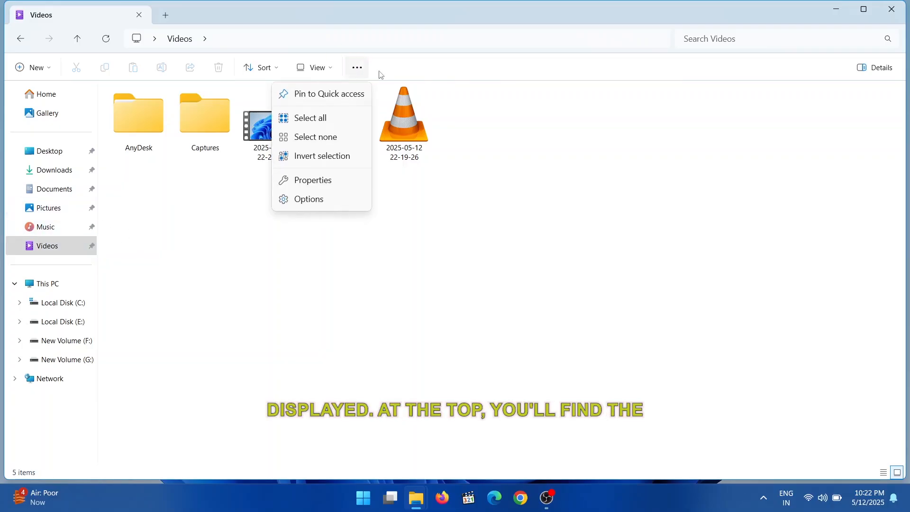
{"action": "left_click", "coordinate": [419, 69]}
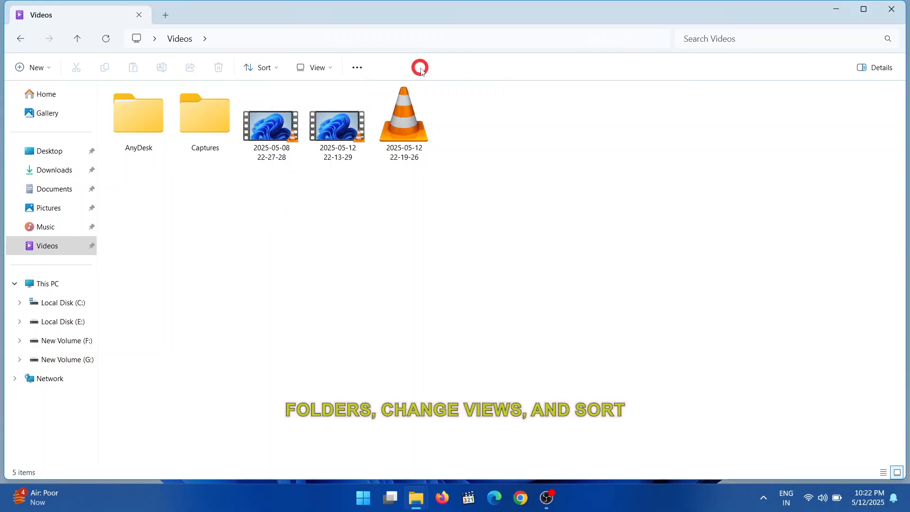
{"action": "left_click", "coordinate": [54, 189]}
{"action": "left_click", "coordinate": [33, 67]}
{"action": "left_click", "coordinate": [49, 97]}
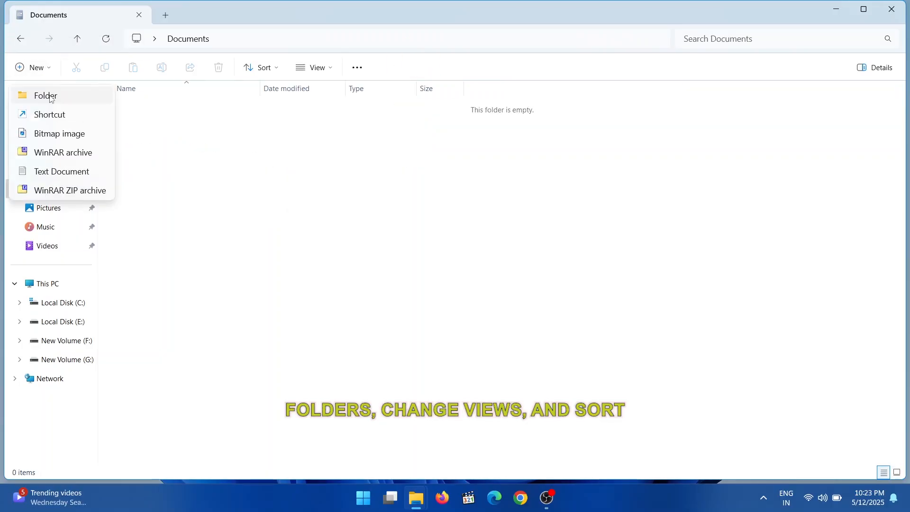
{"action": "left_click", "coordinate": [356, 67]}
{"action": "left_click", "coordinate": [314, 67]}
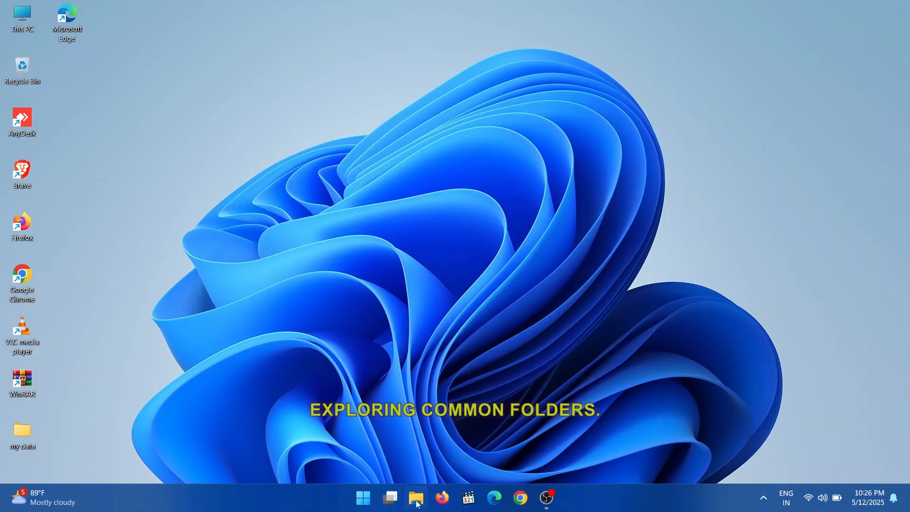
Open File Explorer and view This PC's drives and the contents of Downloads, Documents and Pictures.
{"action": "left_click", "coordinate": [416, 498]}
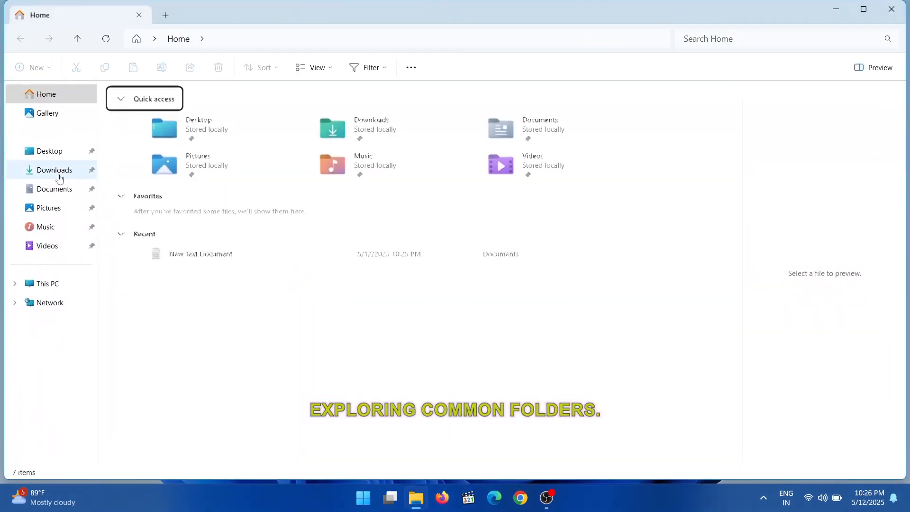
{"action": "left_click", "coordinate": [51, 285]}
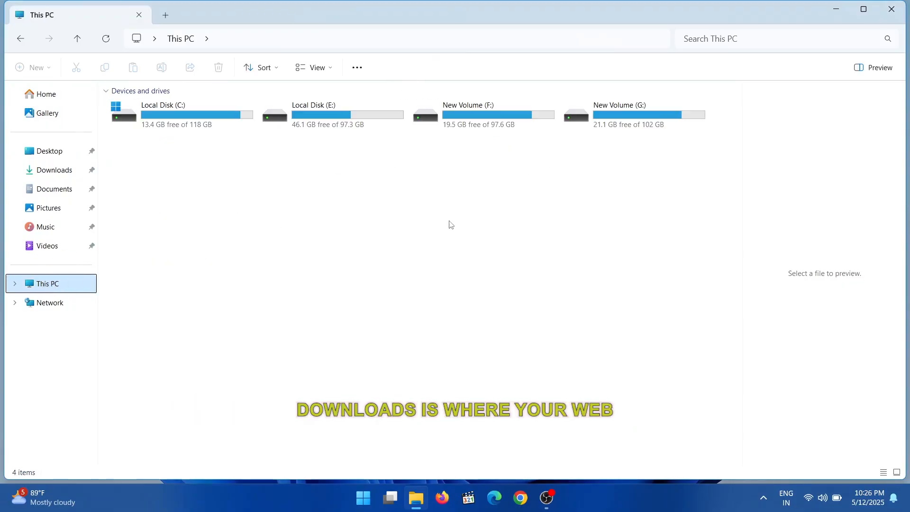
{"action": "left_click", "coordinate": [47, 171]}
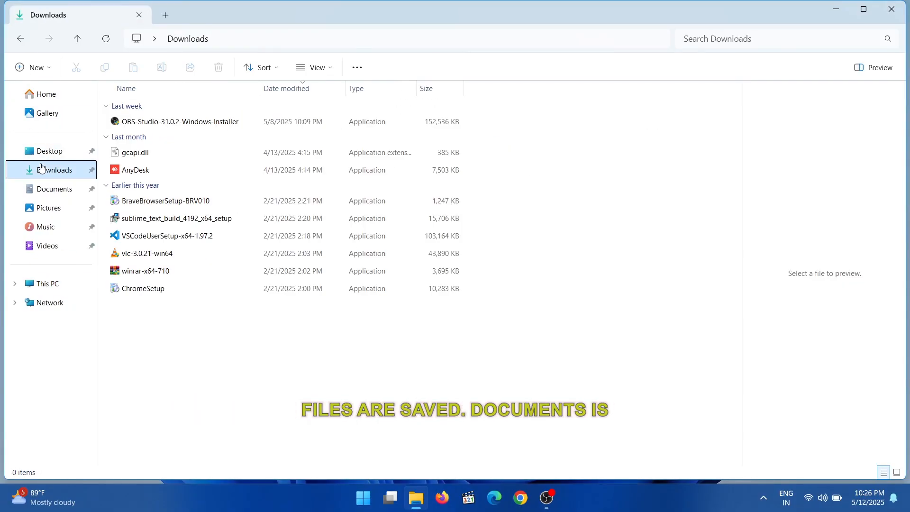
{"action": "left_click", "coordinate": [52, 189]}
{"action": "left_click", "coordinate": [49, 209]}
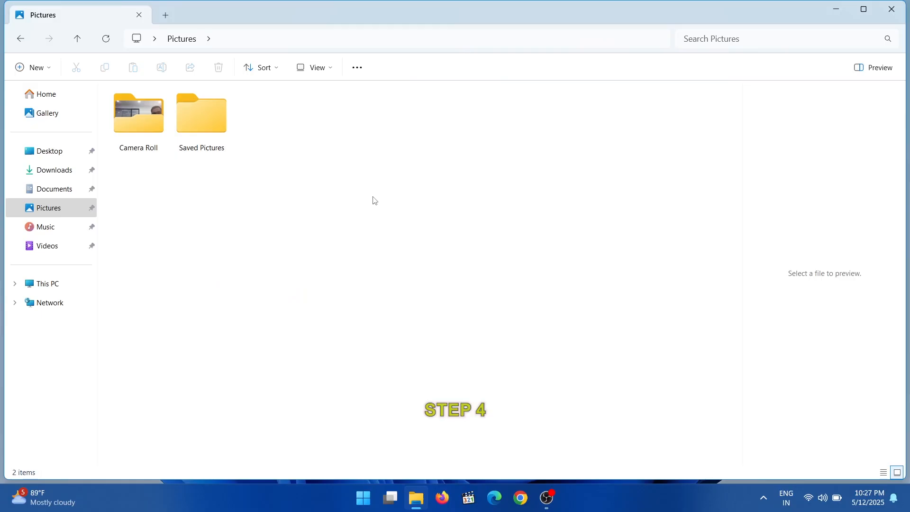
Create a new folder named "my data" in Documents.
{"action": "left_click", "coordinate": [54, 189]}
{"action": "right_click", "coordinate": [224, 116]}
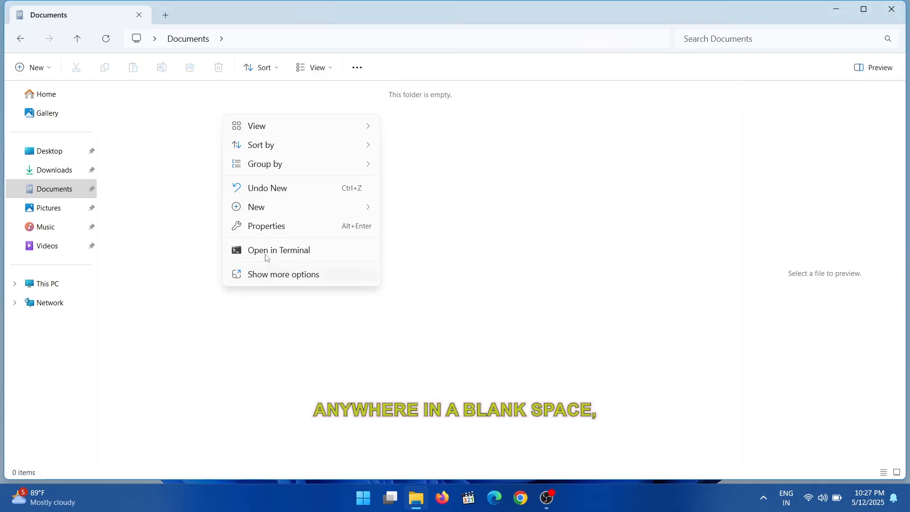
{"action": "left_click", "coordinate": [40, 72]}
{"action": "left_click", "coordinate": [66, 101]}
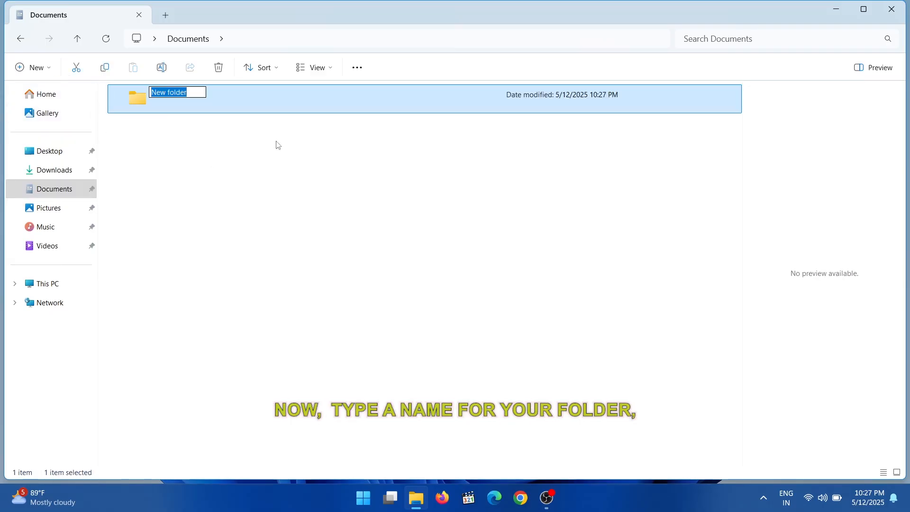
{"action": "type", "text": "my data"}
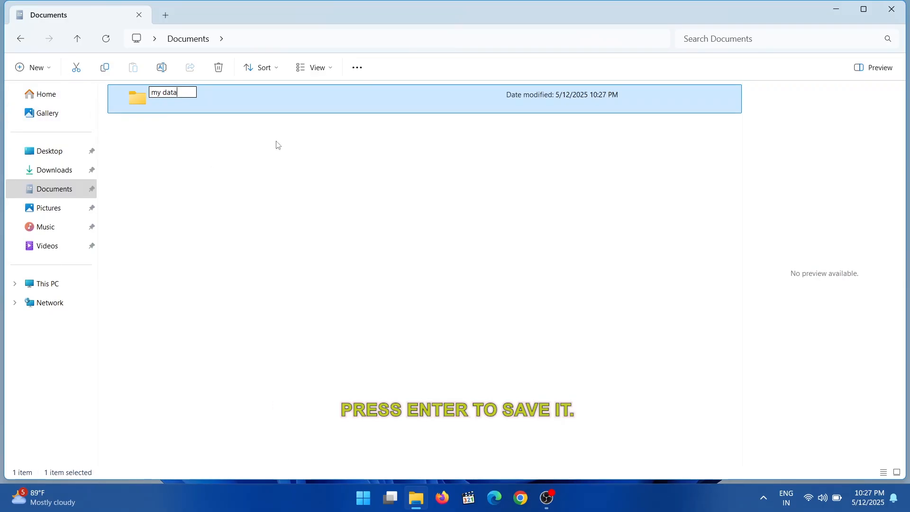
{"action": "key", "text": "Return"}
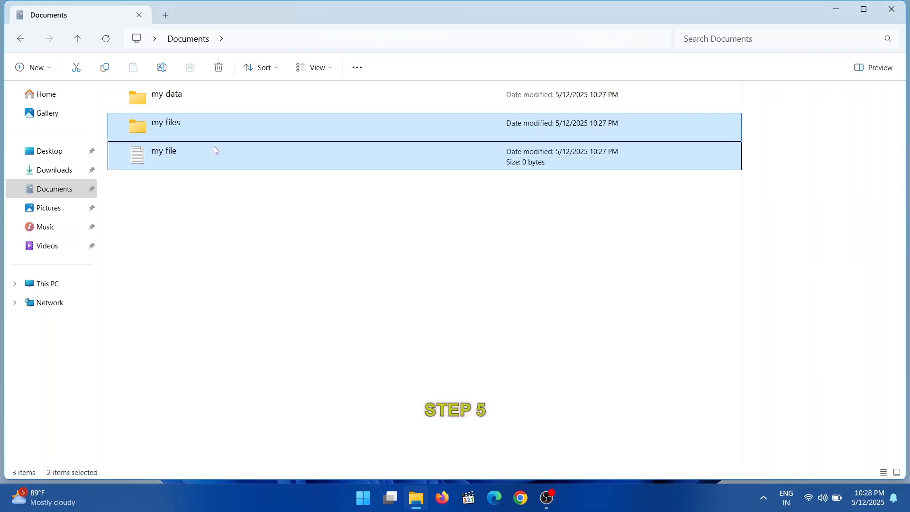
Move the "my file" text document into the "my files" folder in Documents.
{"action": "left_click", "coordinate": [214, 147]}
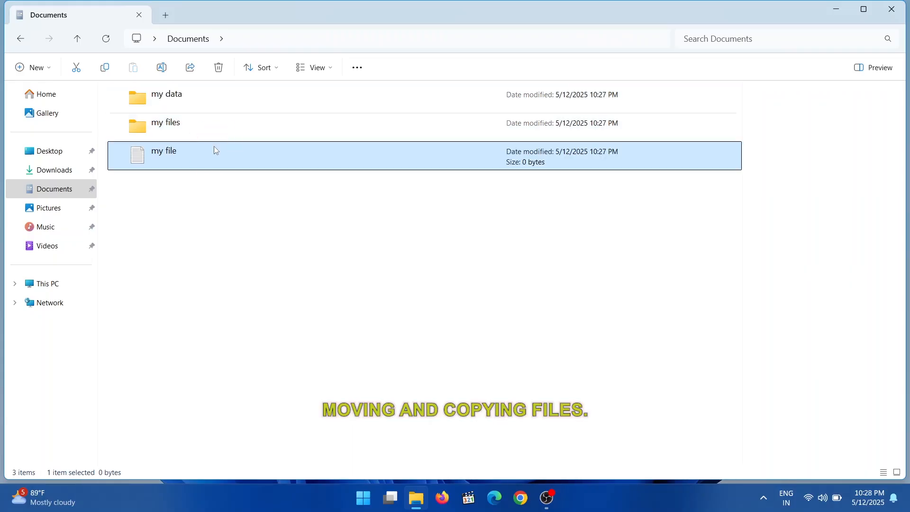
{"action": "left_click_drag", "start_coordinate": [214, 147], "coordinate": [226, 127]}
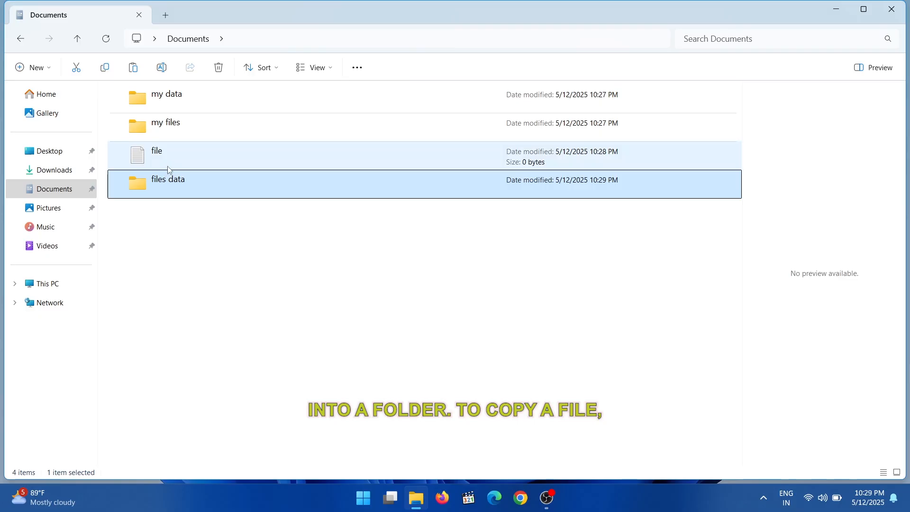
Copy the text document named "file" in Documents to the clipboard.
{"action": "left_click", "coordinate": [170, 157]}
{"action": "right_click", "coordinate": [169, 165]}
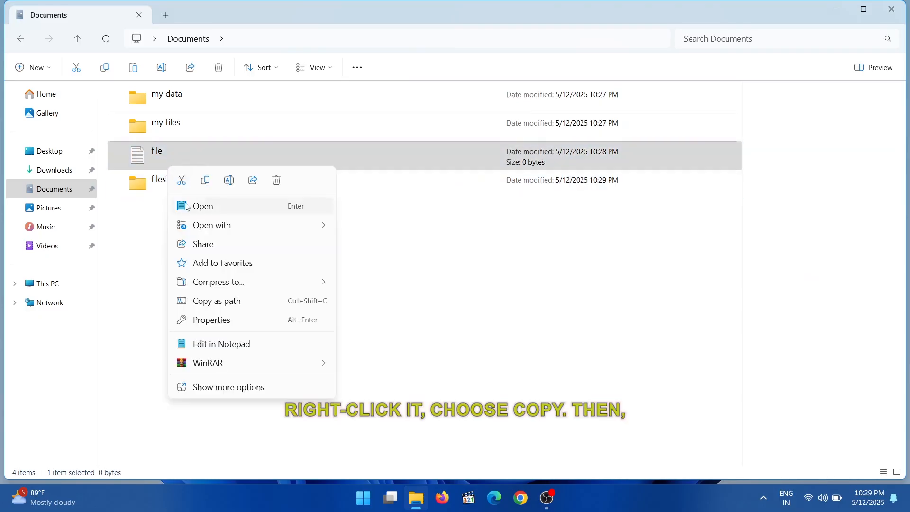
{"action": "left_click", "coordinate": [204, 180]}
{"action": "right_click", "coordinate": [202, 167]}
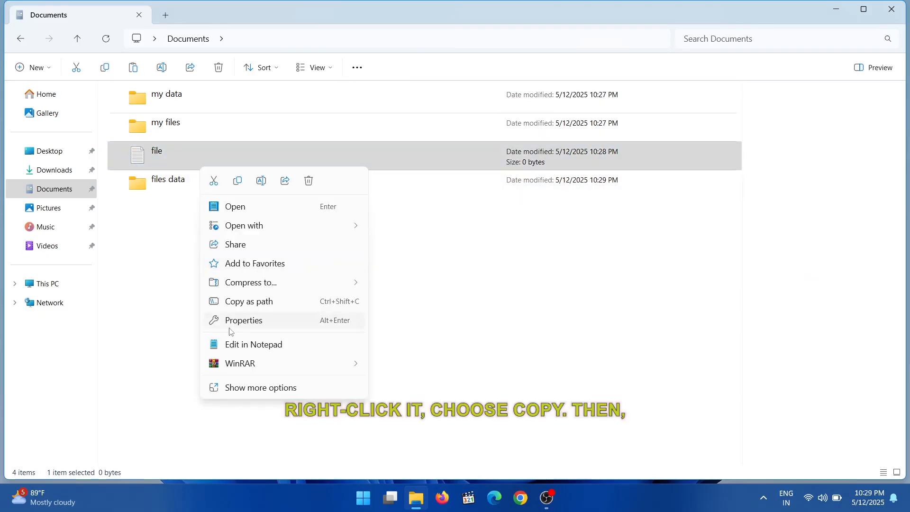
{"action": "left_click", "coordinate": [246, 385]}
{"action": "left_click", "coordinate": [247, 401]}
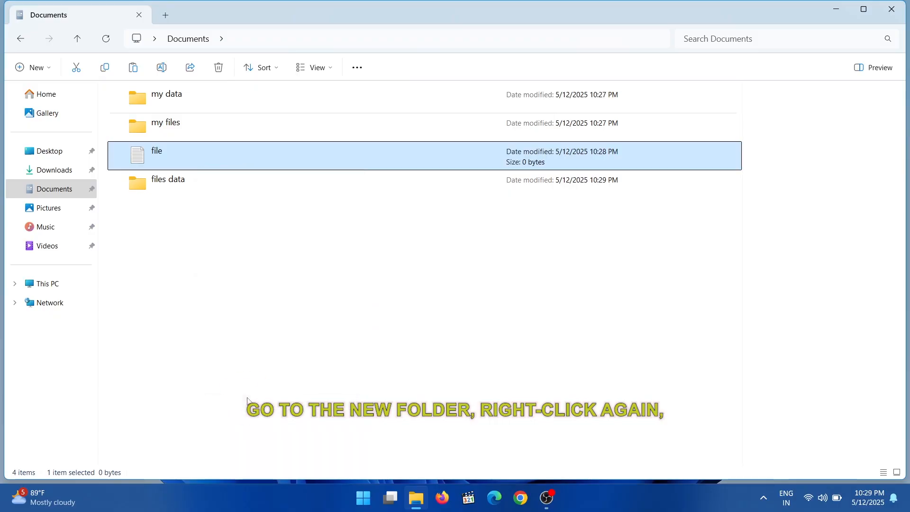
Open the "files data" folder and paste the copied text document into it.
{"action": "double_click", "coordinate": [280, 204]}
{"action": "right_click", "coordinate": [281, 136]}
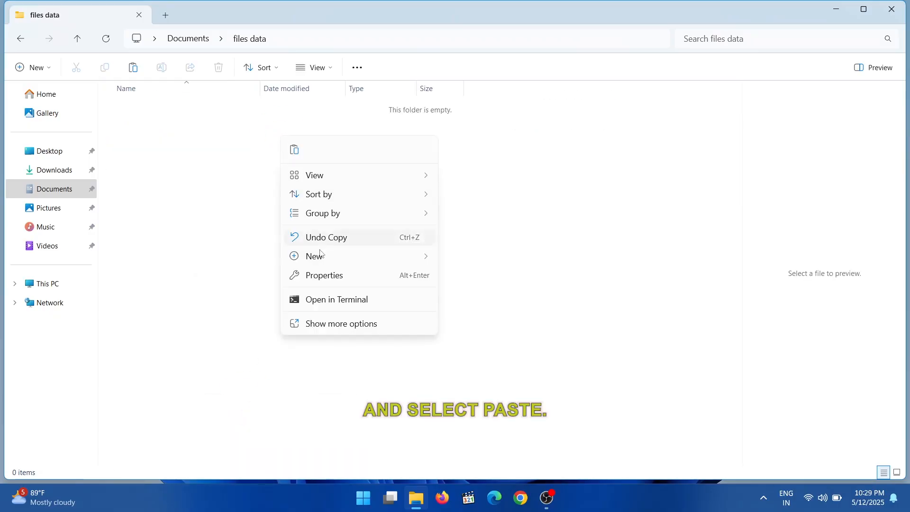
{"action": "left_click", "coordinate": [319, 325]}
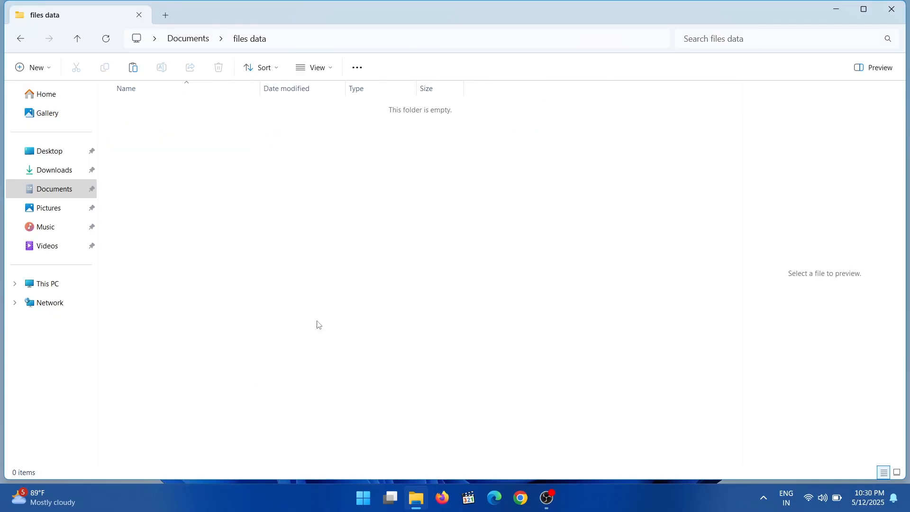
{"action": "left_click", "coordinate": [326, 221]}
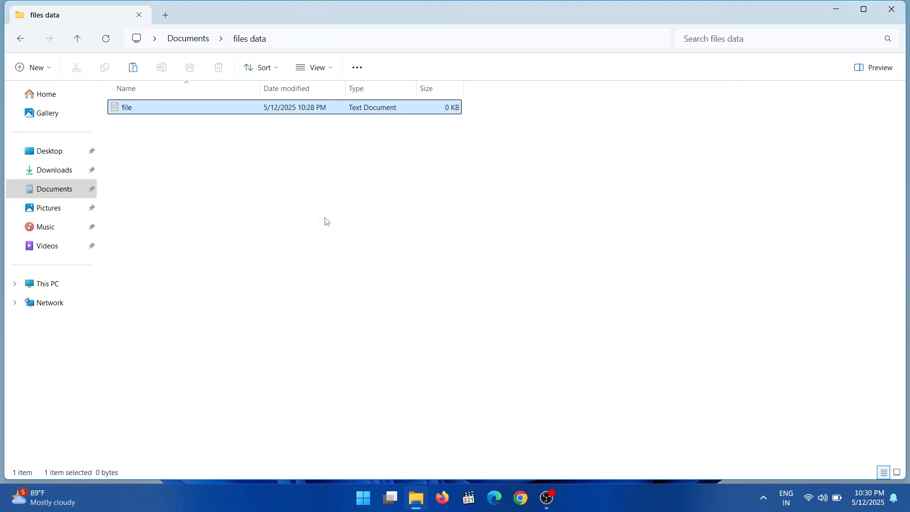
{"action": "left_click", "coordinate": [325, 222]}
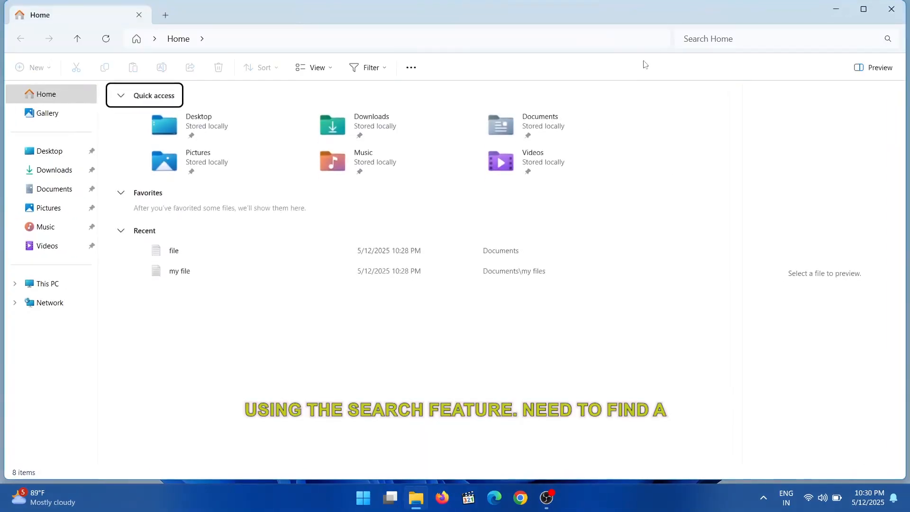
Search Home for "file", clearing the term and running the same search two more times.
{"action": "left_click", "coordinate": [729, 36]}
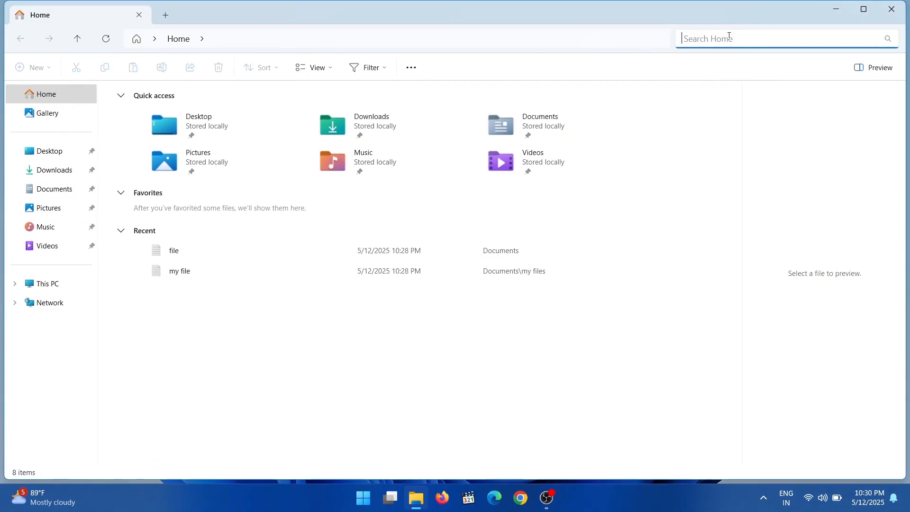
{"action": "type", "text": "file"}
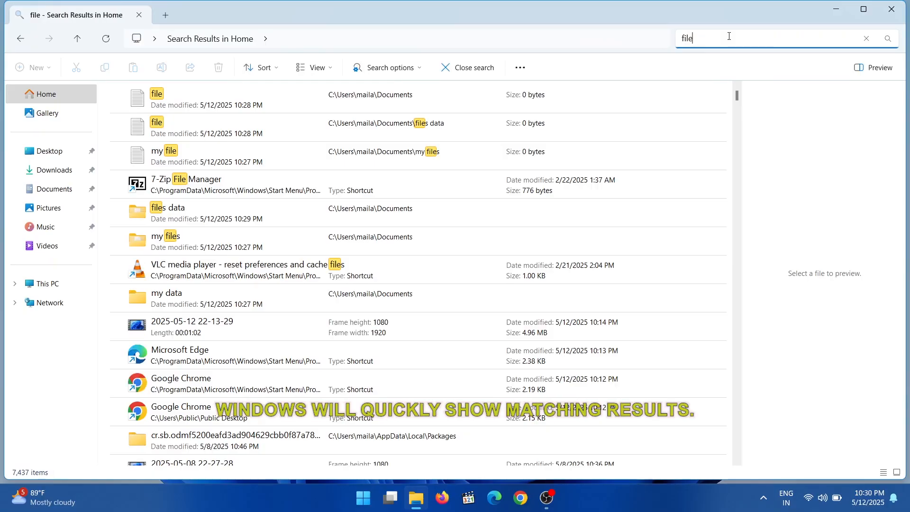
{"action": "key", "text": "BackSpace"}
{"action": "key", "text": "BackSpace"}
{"action": "key", "text": "BackSpace"}
{"action": "key", "text": "BackSpace"}
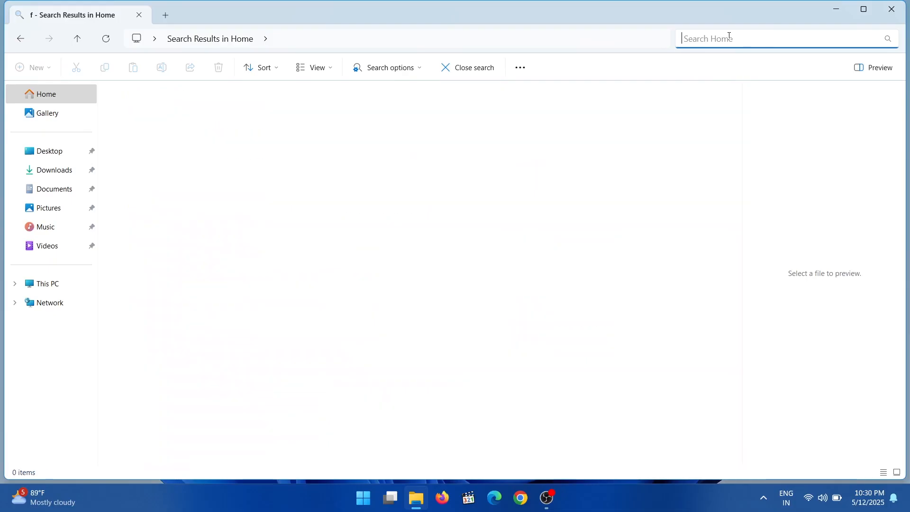
{"action": "type", "text": "file"}
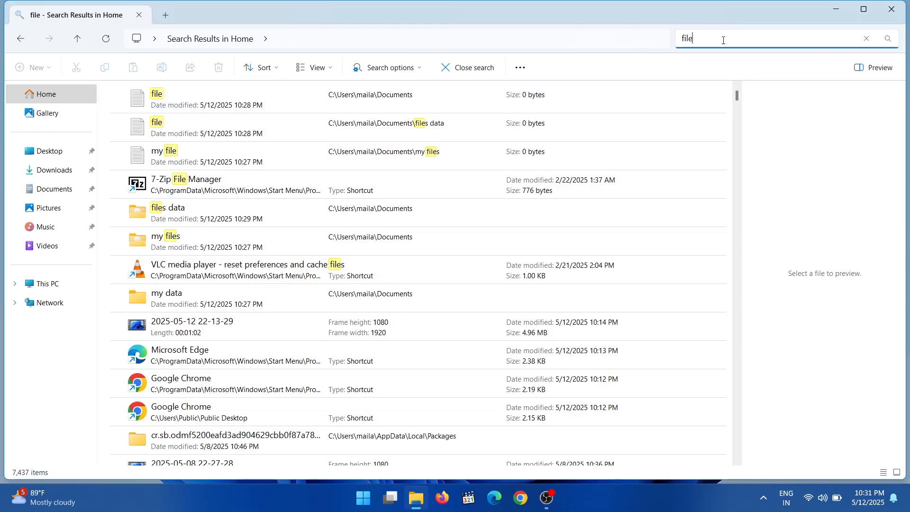
{"action": "key", "text": "BackSpace"}
{"action": "key", "text": "BackSpace"}
{"action": "key", "text": "BackSpace"}
{"action": "type", "text": "file"}
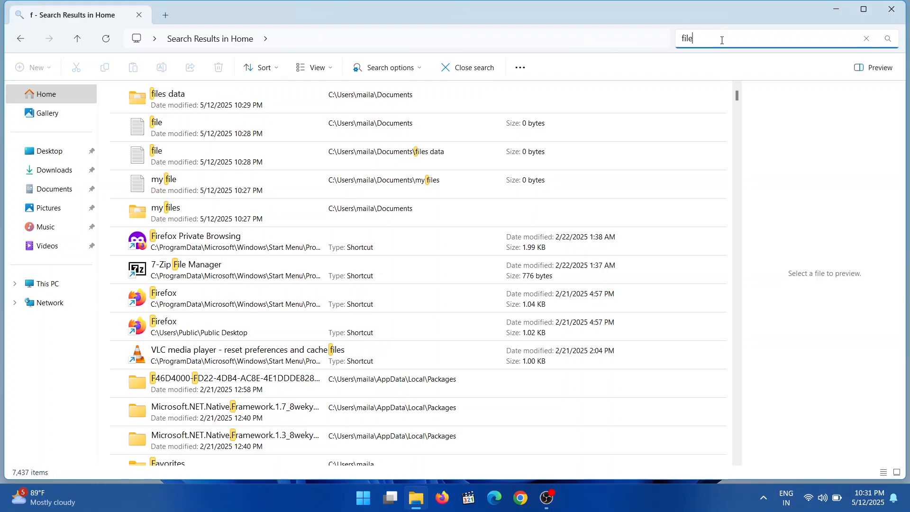
{"action": "type", "text": "s"}
Search Home for "filesdata" and shorten the search term to "files".
{"action": "key", "text": "BackSpace"}
{"action": "type", "text": "data"}
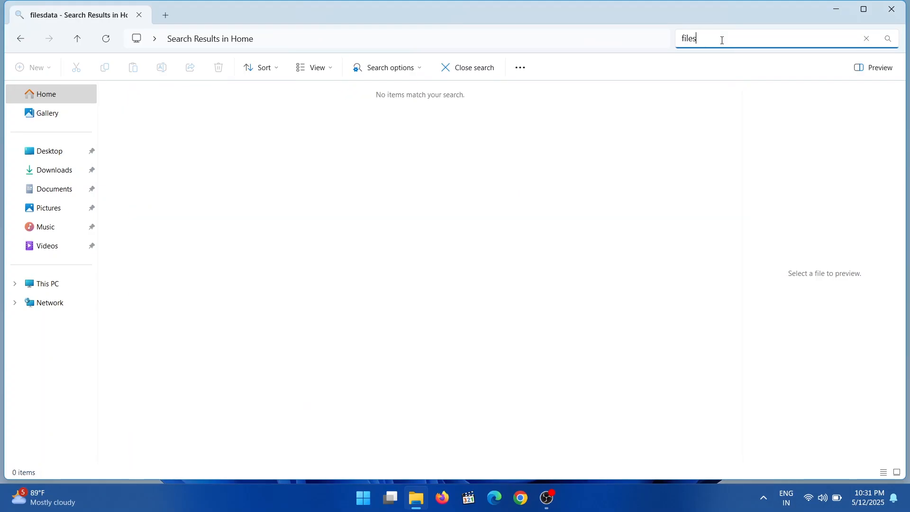
{"action": "key", "text": "BackSpace"}
{"action": "key", "text": "BackSpace"}
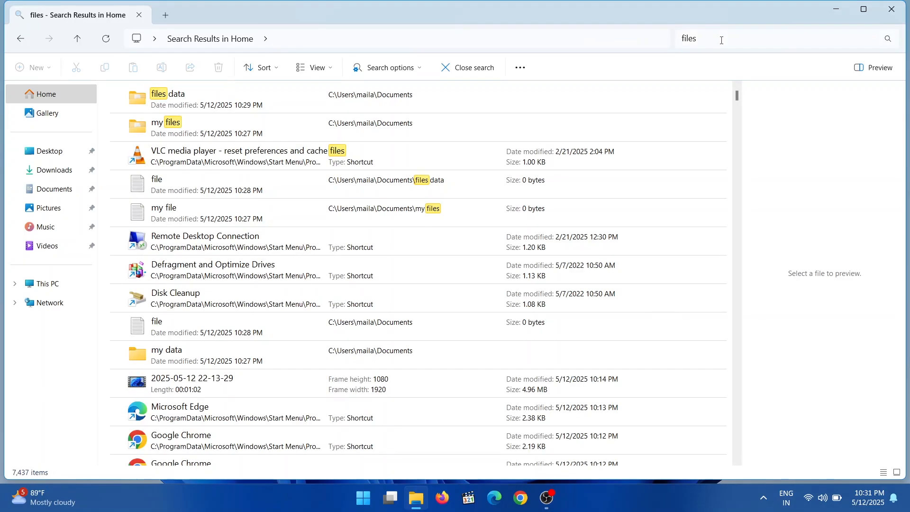
Extend the Home search to "files data" and open the matching "files data" folder in Documents from the results.
{"action": "left_click", "coordinate": [721, 40]}
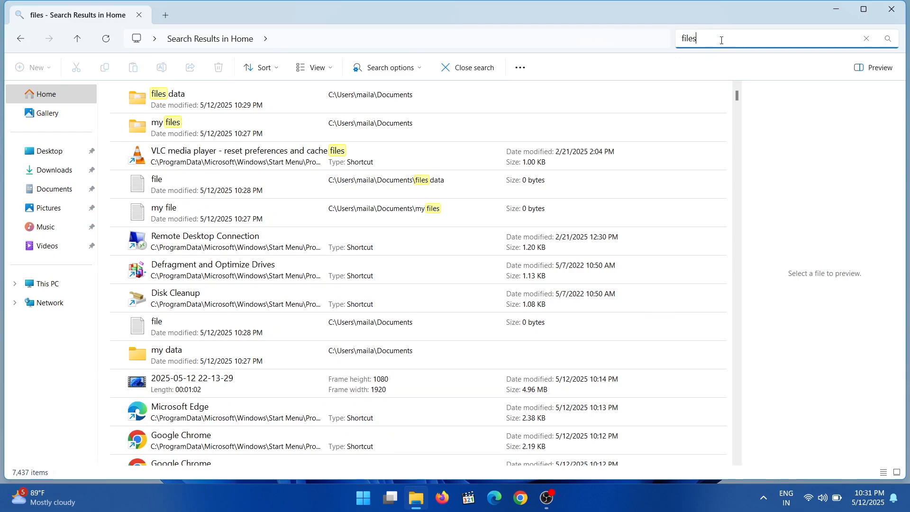
{"action": "type", "text": "data"}
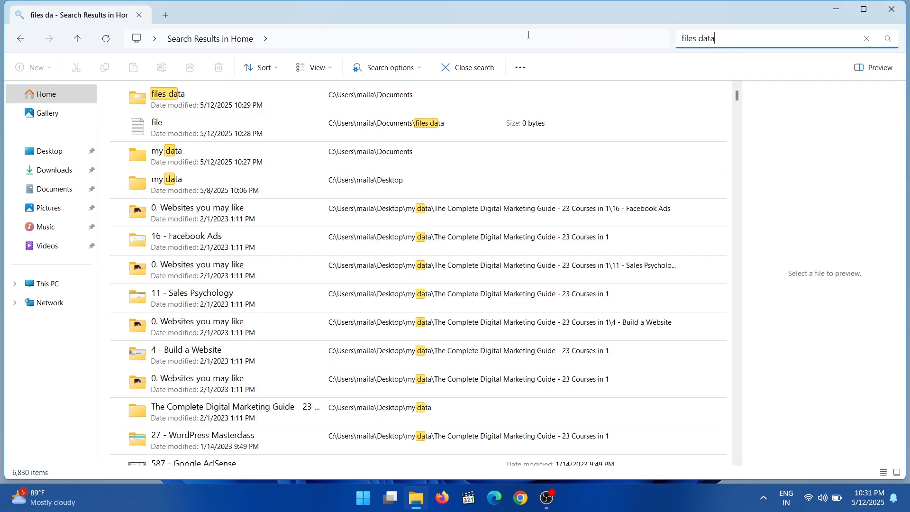
{"action": "double_click", "coordinate": [278, 93]}
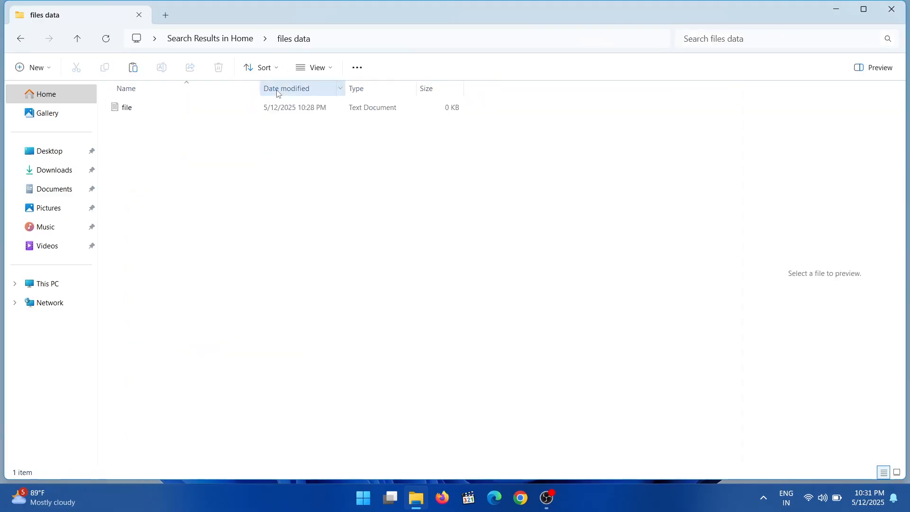
Close the File Explorer window showing the "files data" folder and return to the desktop.
{"action": "left_click", "coordinate": [893, 8]}
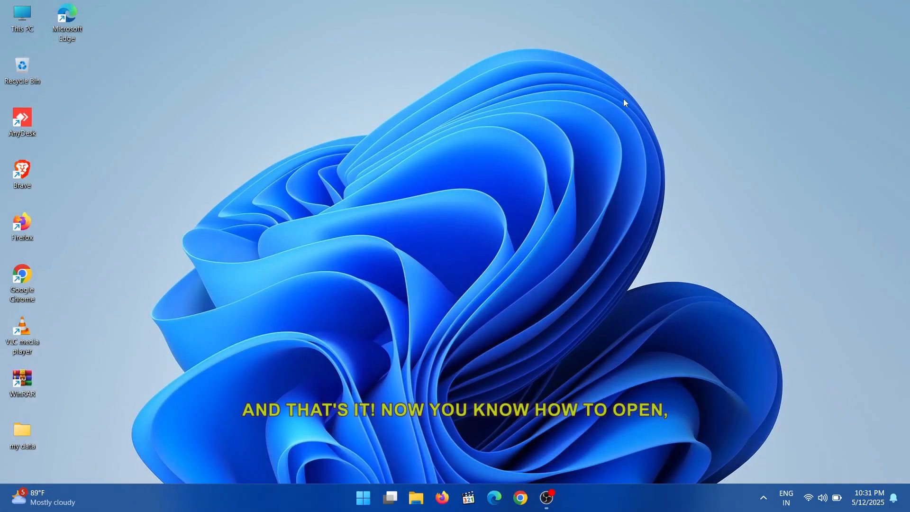
{"action": "right_click", "coordinate": [624, 99]}
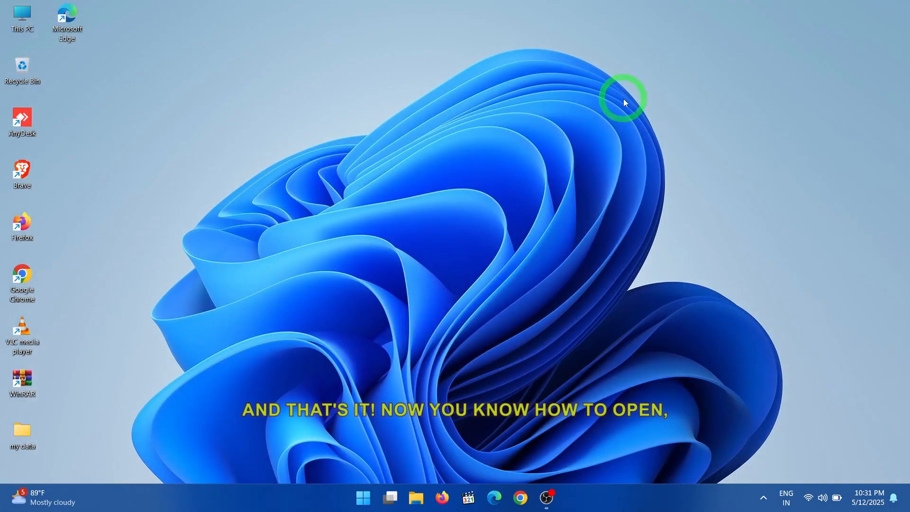
{"action": "left_click", "coordinate": [653, 175]}
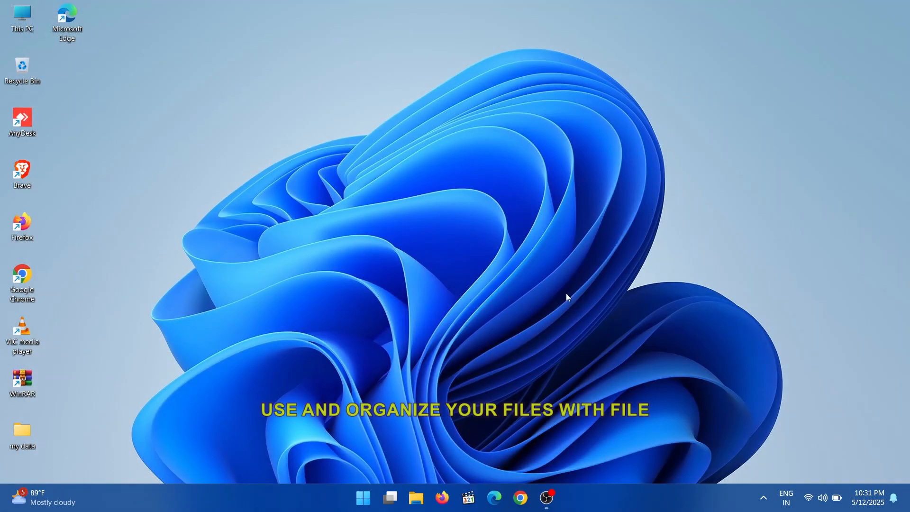